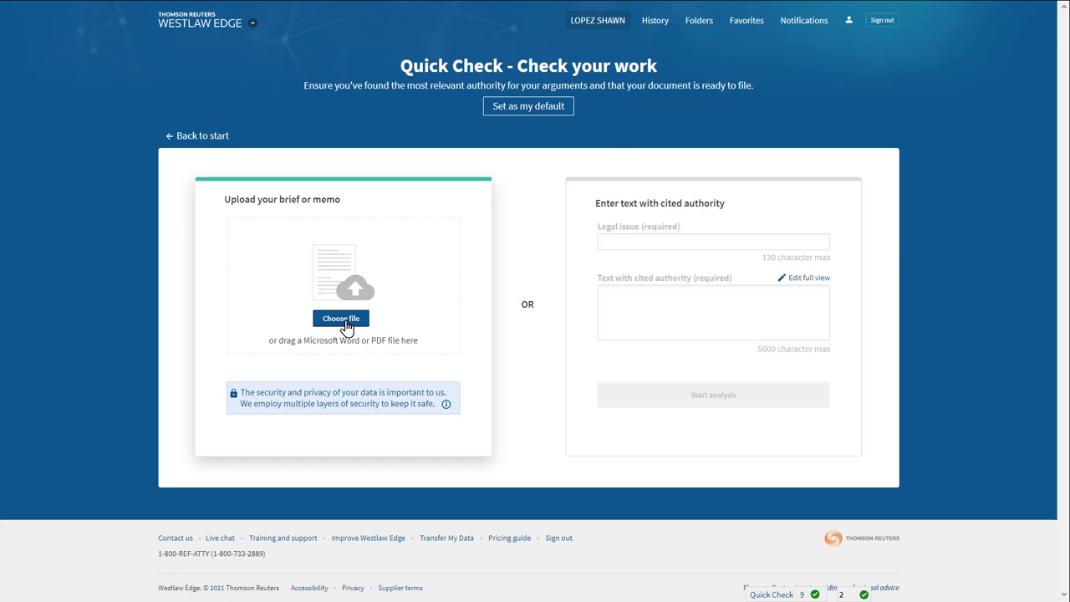
Upload the plaintiff-appellant's Word brief against Hastings on Hudson from Downloads for Quick Check analysis.
{"action": "left_click", "coordinate": [346, 322]}
{"action": "left_click", "coordinate": [249, 151]}
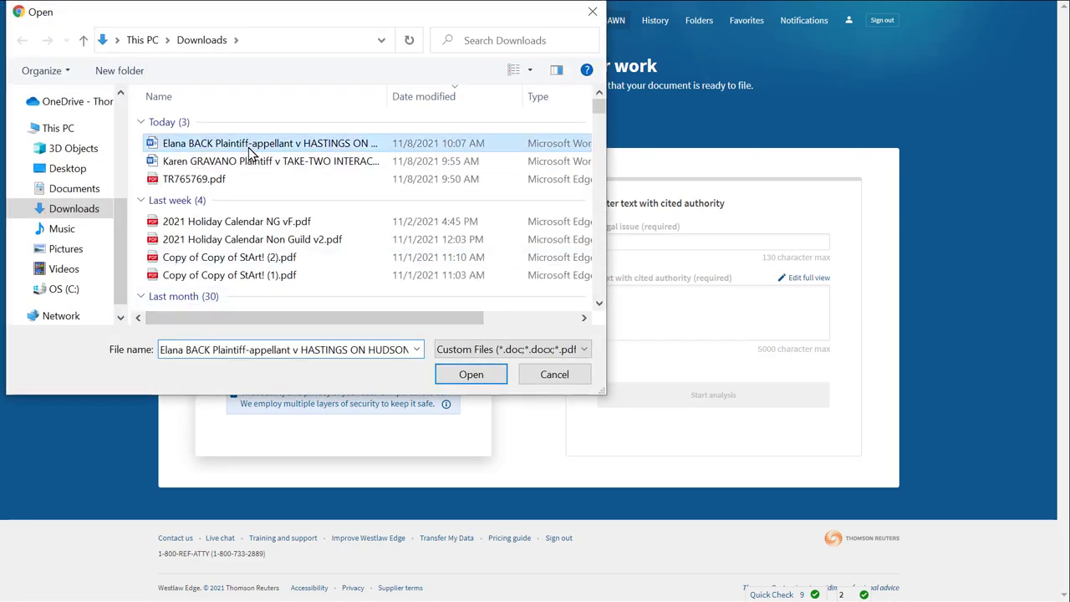
{"action": "left_click", "coordinate": [456, 375]}
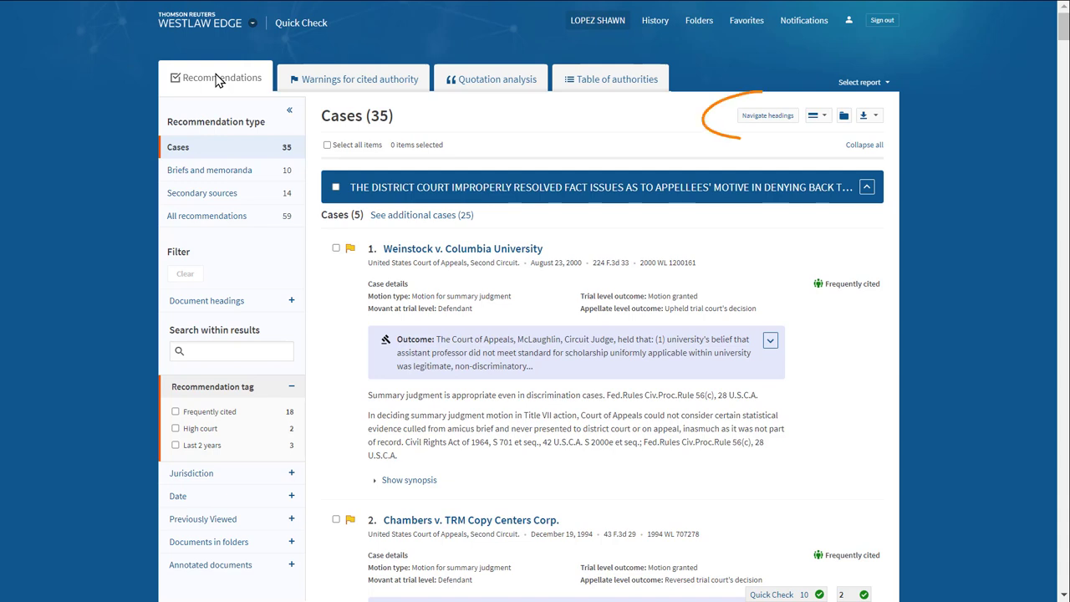
Jump to the case recommendations under the document heading about the court improperly deeming the case "gender plus".
{"action": "left_click", "coordinate": [766, 119]}
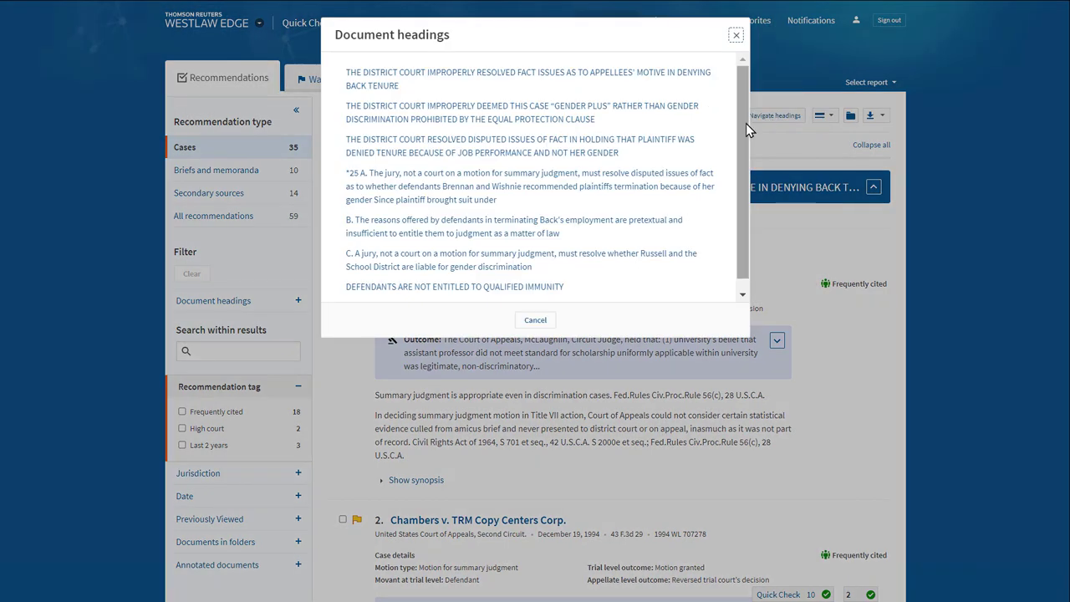
{"action": "mouse_move", "coordinate": [746, 123]}
{"action": "left_mouse_down"}
{"action": "mouse_move", "coordinate": [742, 150]}
{"action": "mouse_move", "coordinate": [740, 105]}
{"action": "left_mouse_up"}
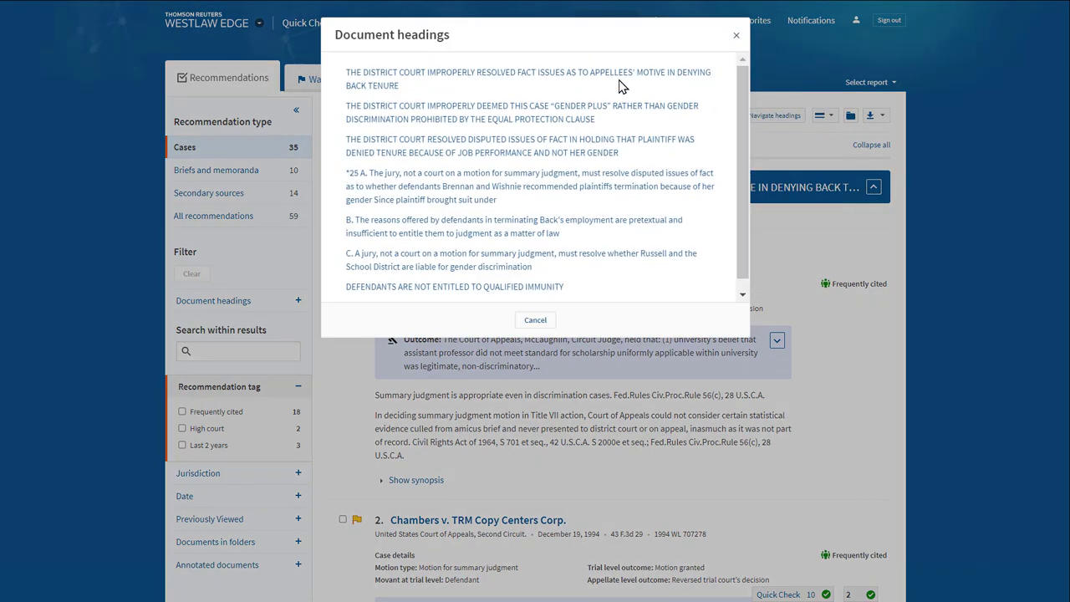
{"action": "left_click", "coordinate": [518, 122]}
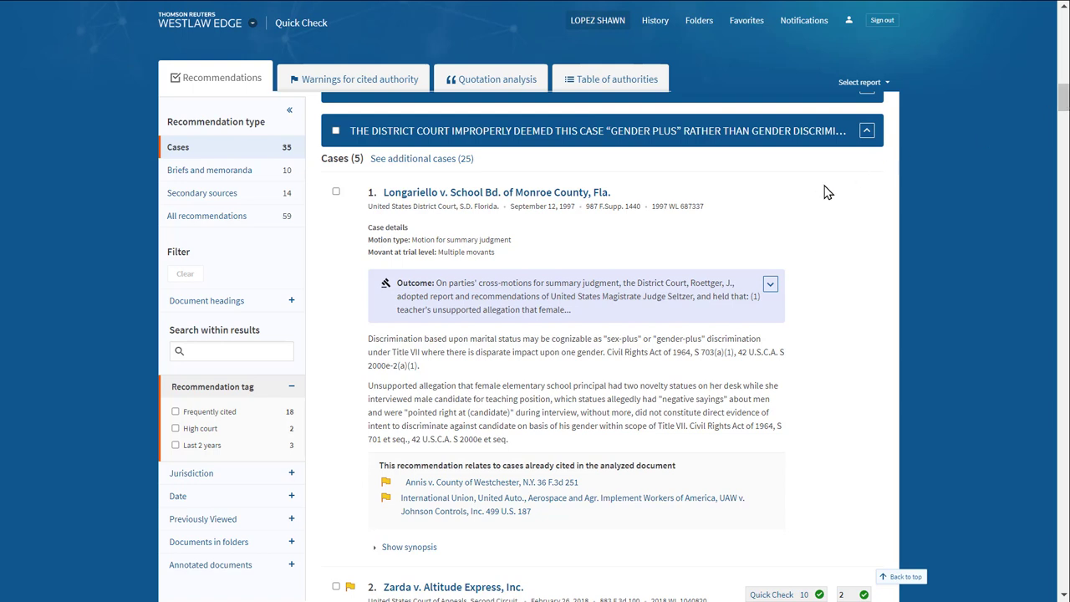
Filter the recommended cases by federal jurisdiction to the 2nd Cir. court of appeals and the S.D. NY district court.
{"action": "left_click", "coordinate": [292, 475]}
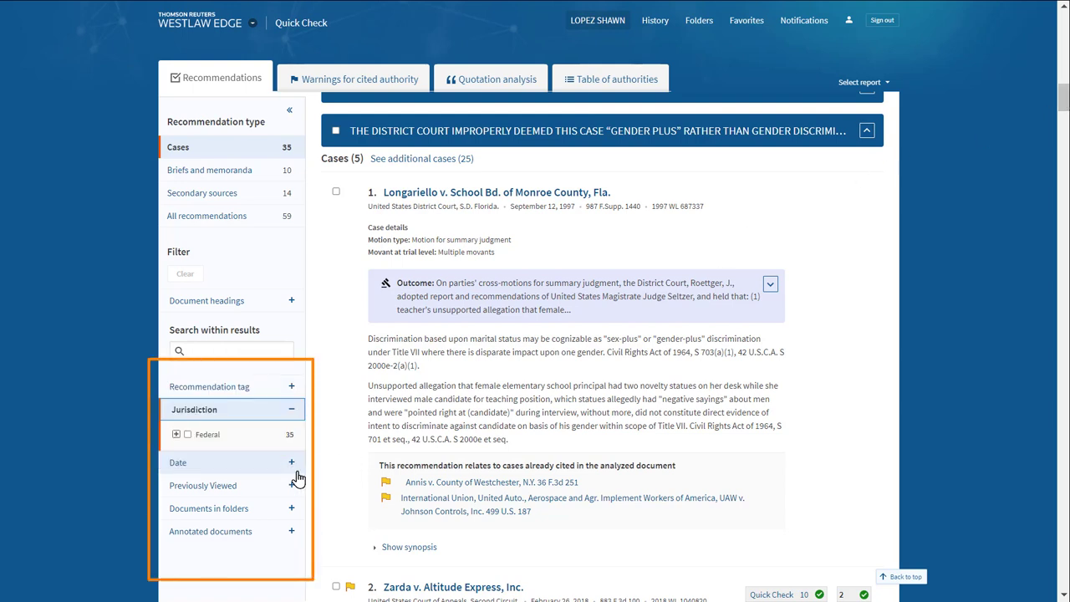
{"action": "left_click", "coordinate": [176, 434]}
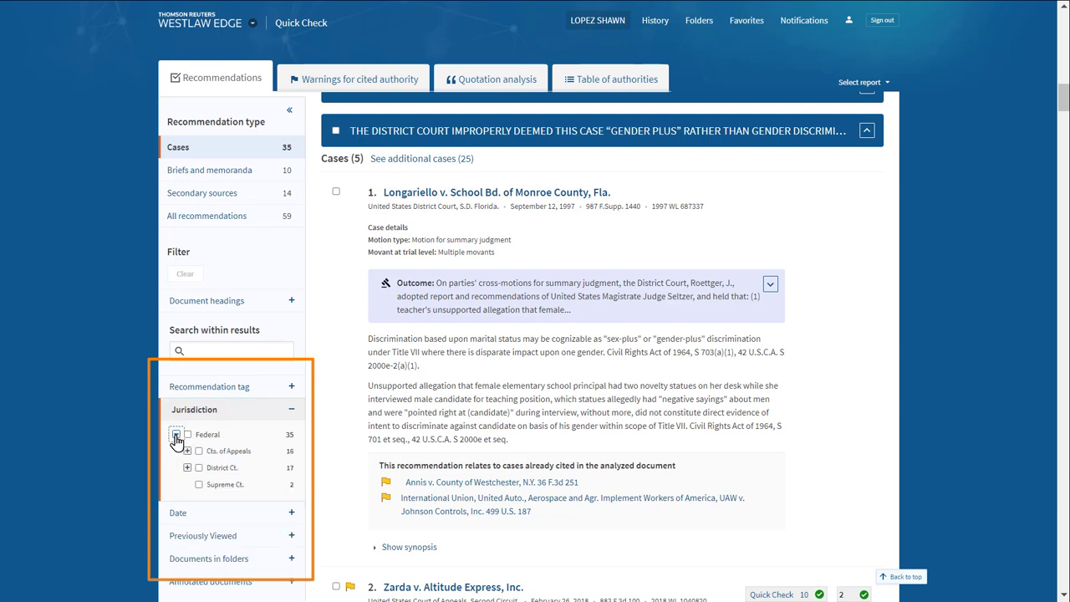
{"action": "left_click", "coordinate": [188, 452]}
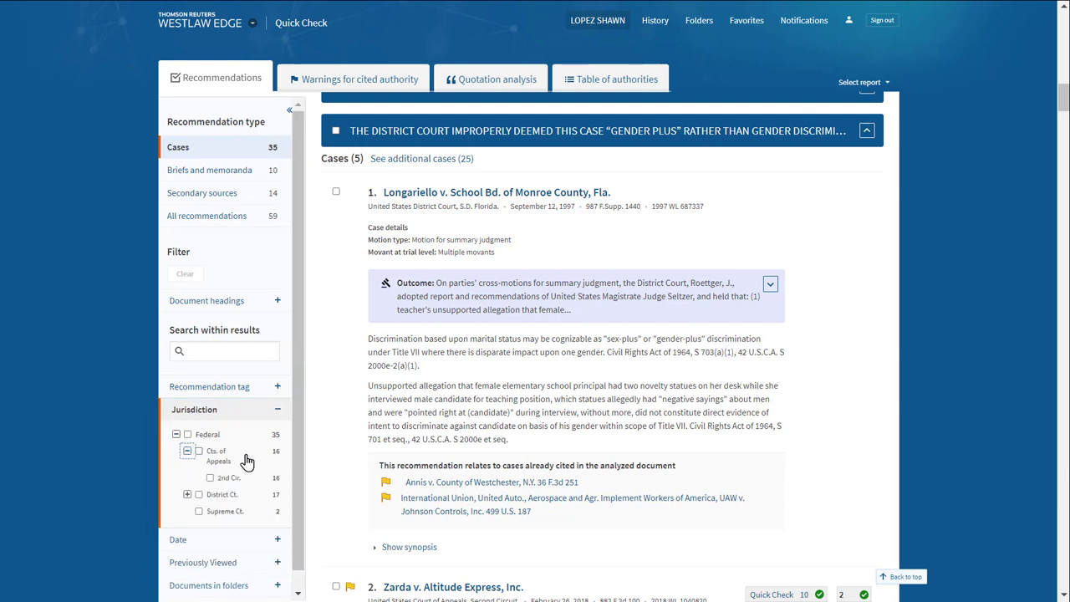
{"action": "left_click", "coordinate": [209, 478]}
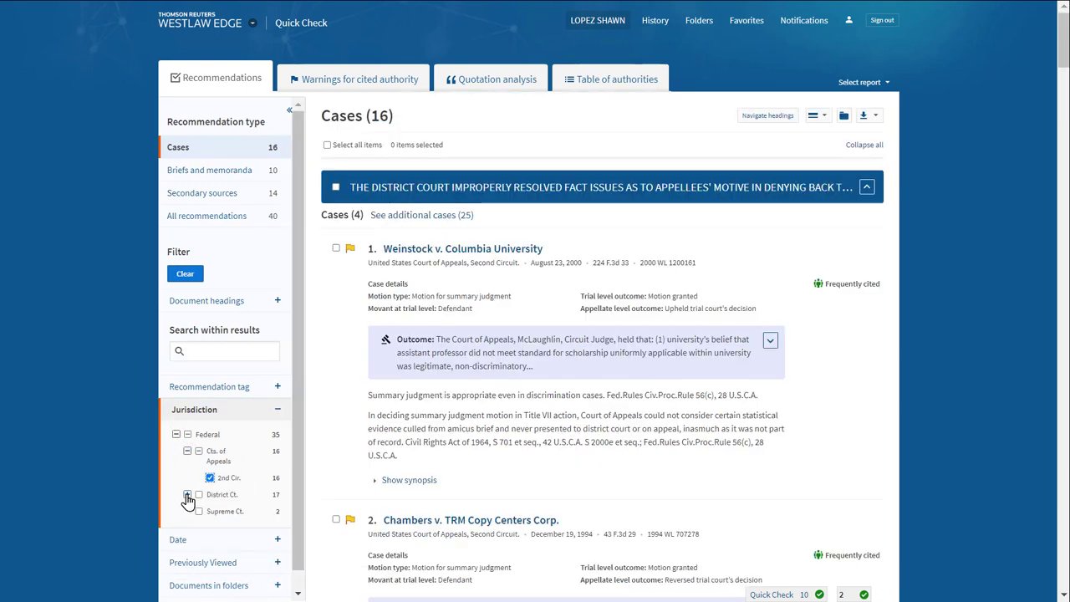
{"action": "left_click", "coordinate": [188, 494]}
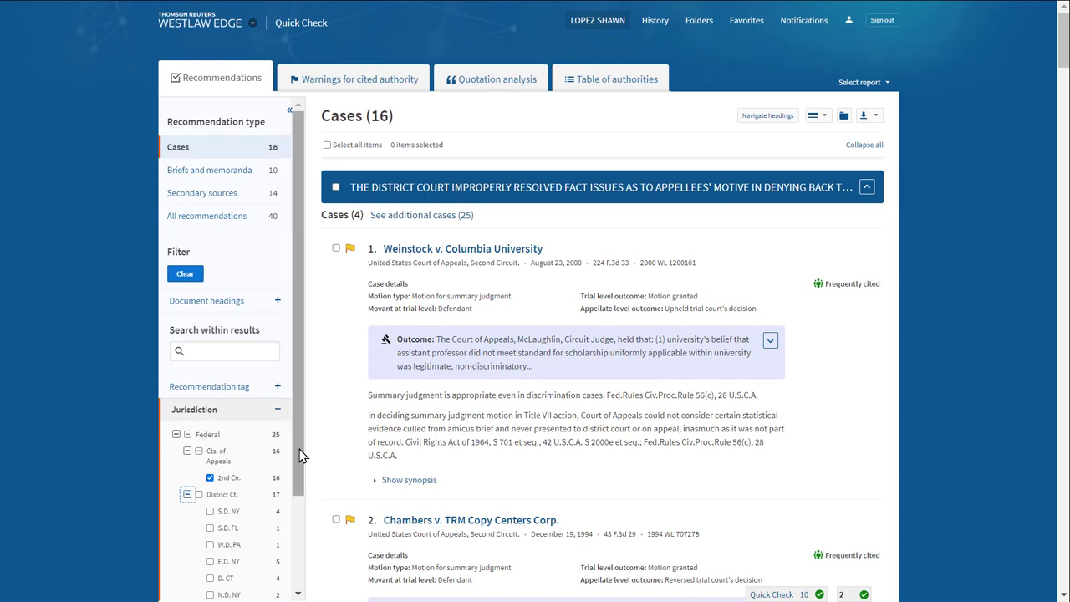
{"action": "left_click", "coordinate": [210, 511]}
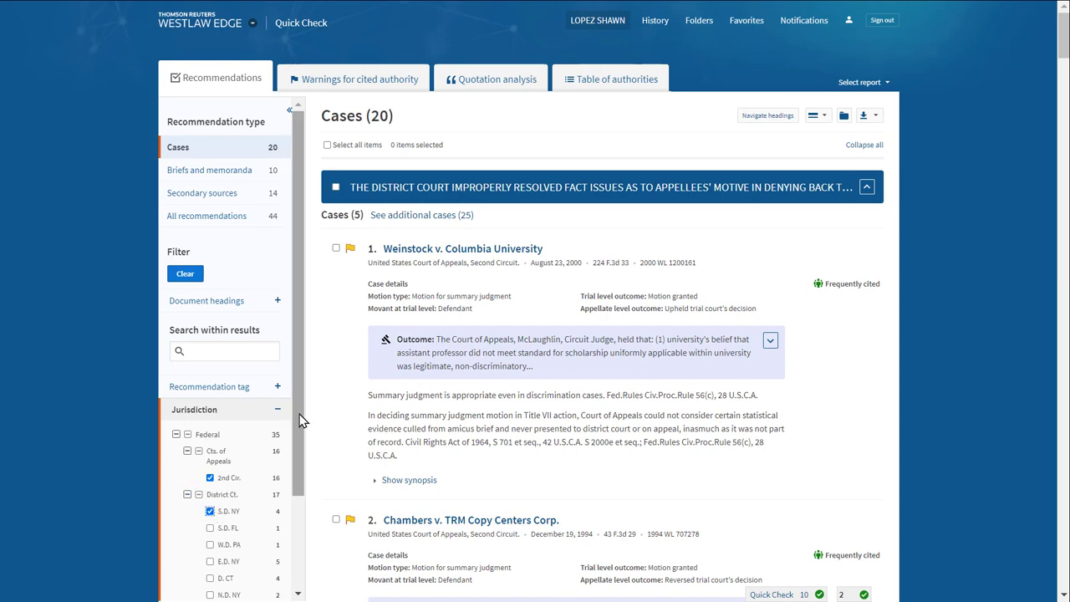
Limit the recommended cases to those not viewed and go to the "gender plus" document heading.
{"action": "left_click_drag", "start_coordinate": [297, 425], "coordinate": [290, 547]}
{"action": "left_click", "coordinate": [278, 545]}
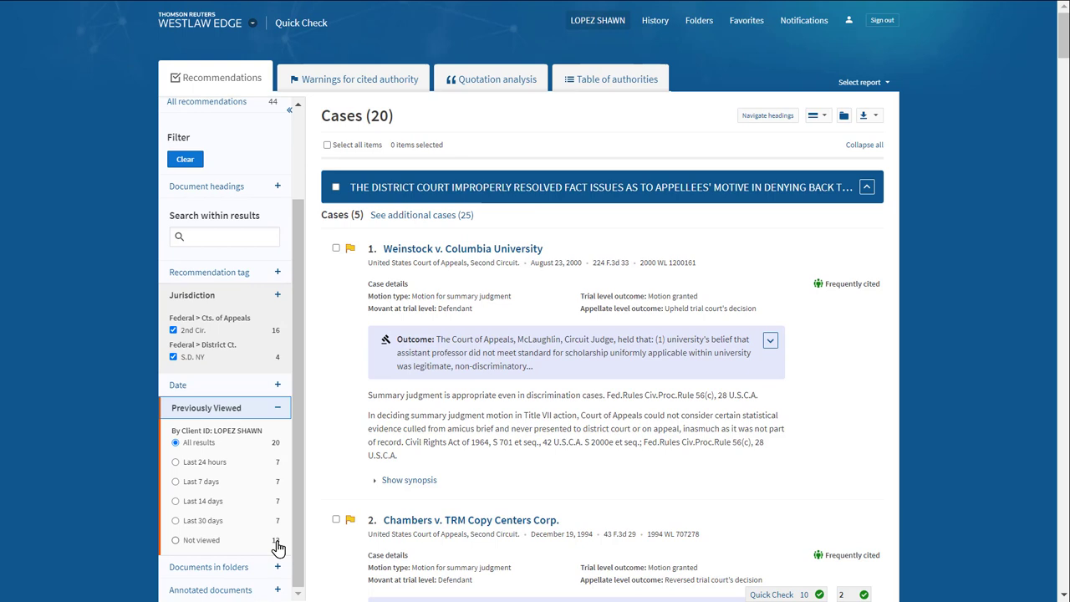
{"action": "left_click", "coordinate": [173, 541]}
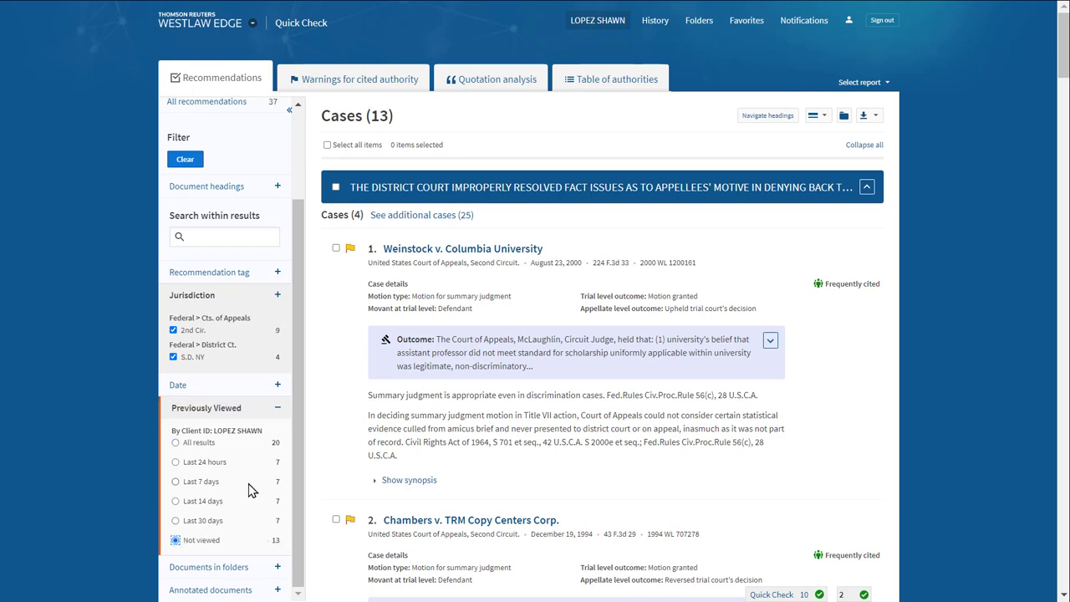
{"action": "left_click", "coordinate": [784, 116]}
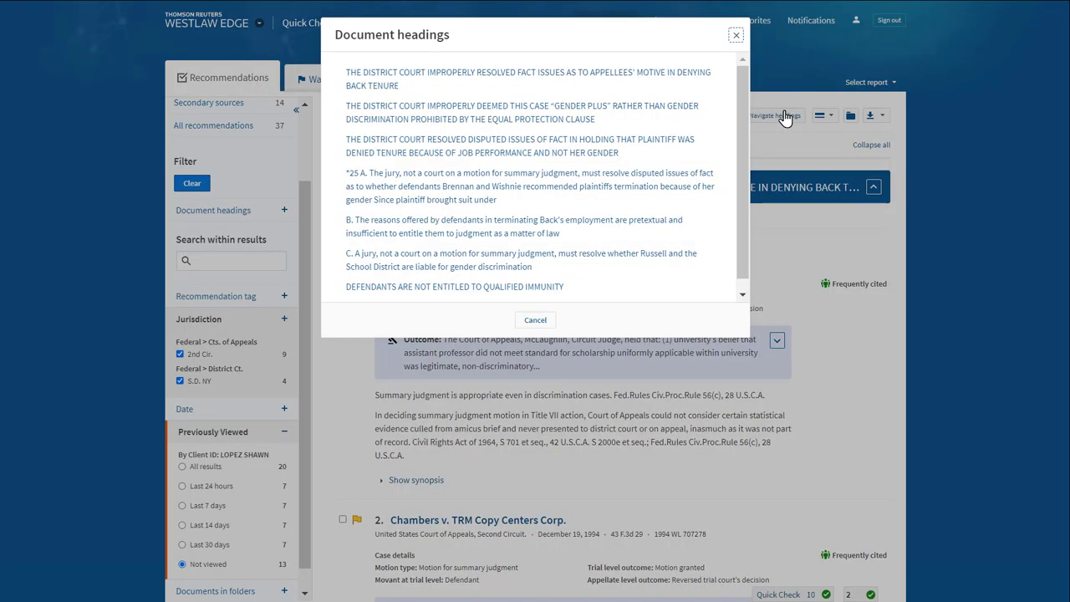
{"action": "left_click", "coordinate": [584, 118]}
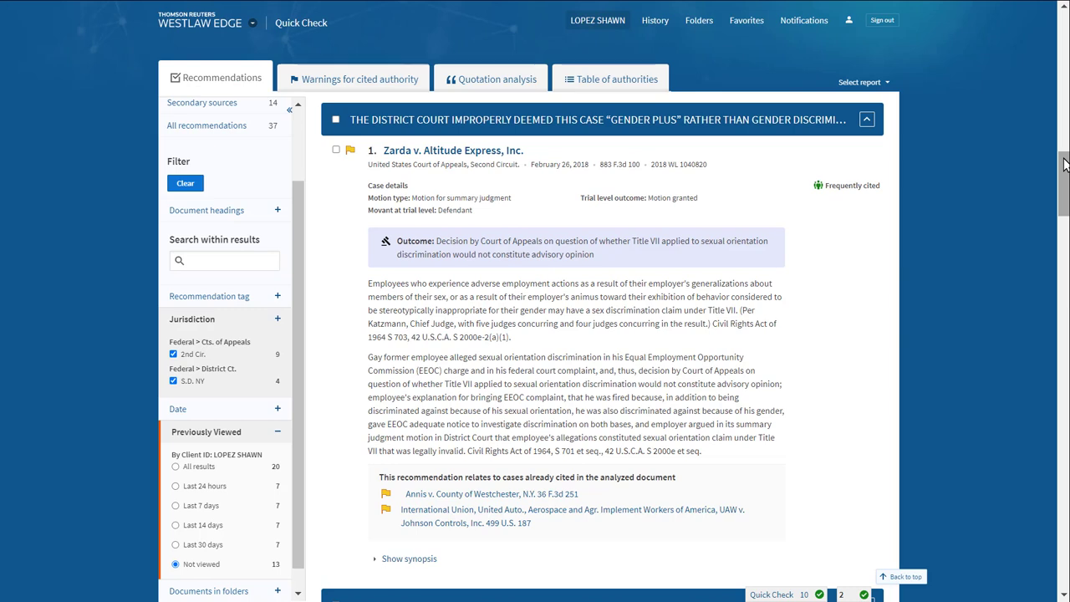
Review the warnings for cited authority, examining the negative treatment of each cited case.
{"action": "left_click", "coordinate": [385, 86]}
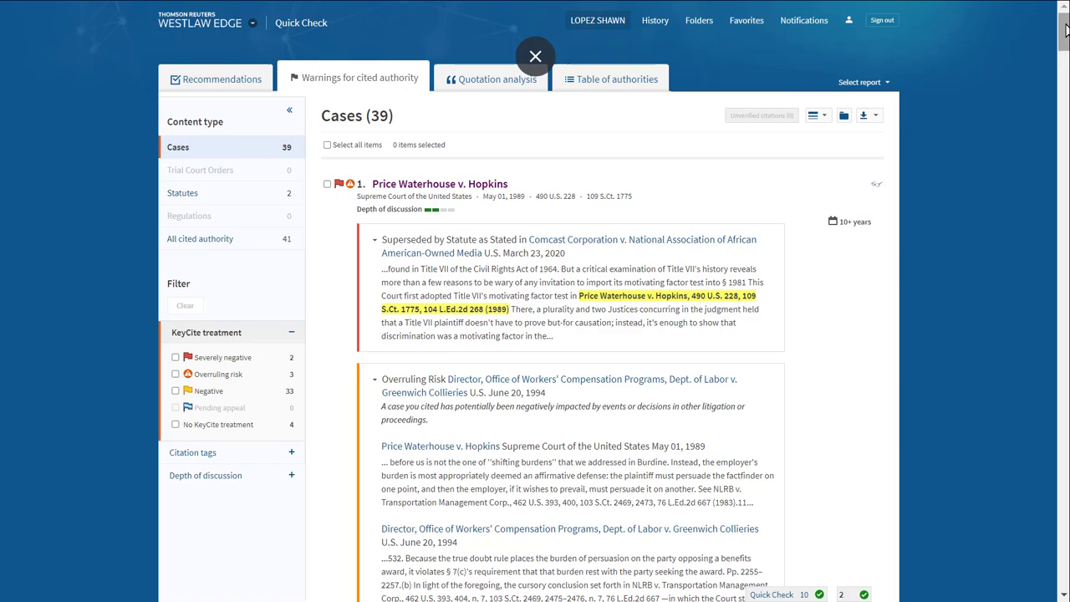
{"action": "left_click_drag", "start_coordinate": [1066, 19], "coordinate": [1066, 52]}
{"action": "scroll", "coordinate": [1065, 52], "scroll_direction": "down", "scroll_amount": 3}
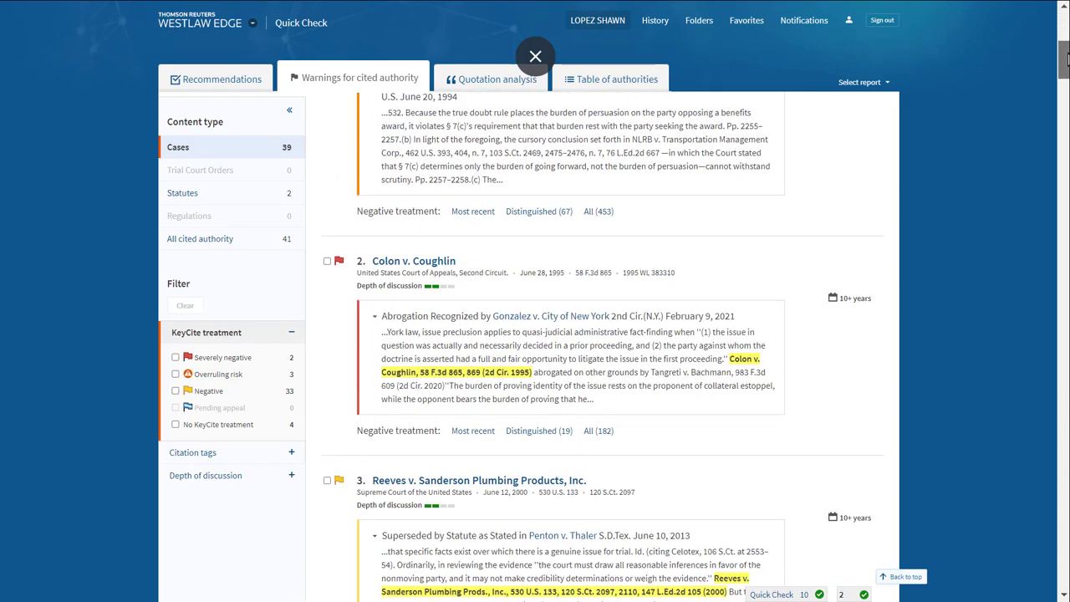
{"action": "scroll", "coordinate": [1066, 52], "scroll_direction": "down", "scroll_amount": 2}
{"action": "scroll", "coordinate": [1065, 52], "scroll_direction": "down", "scroll_amount": 4}
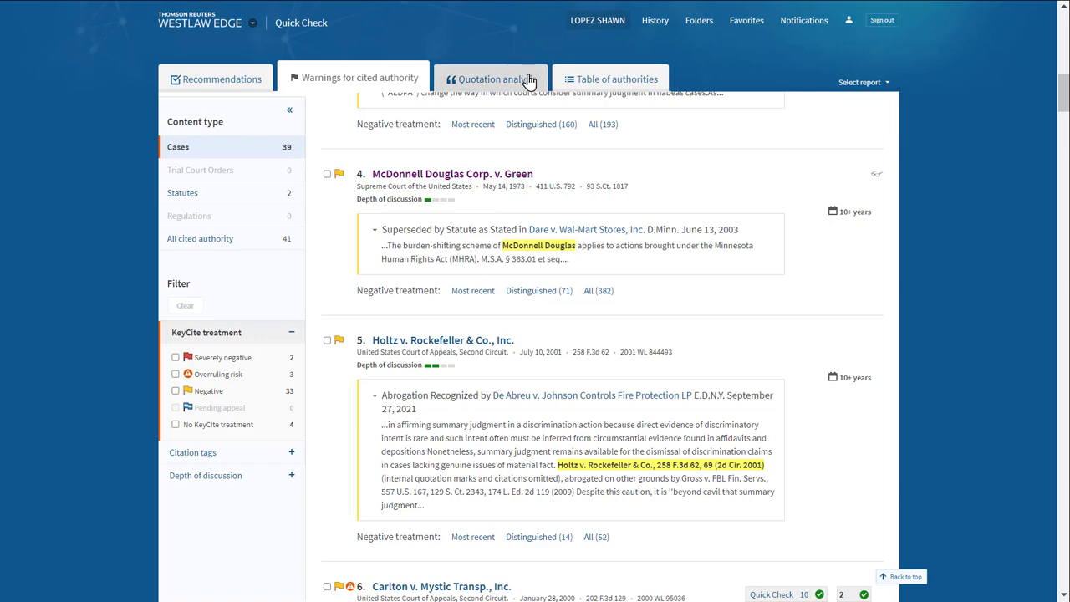
Compare the brief's quotations with their sources in the quotation analysis, and open the table of authorities.
{"action": "left_click", "coordinate": [530, 80]}
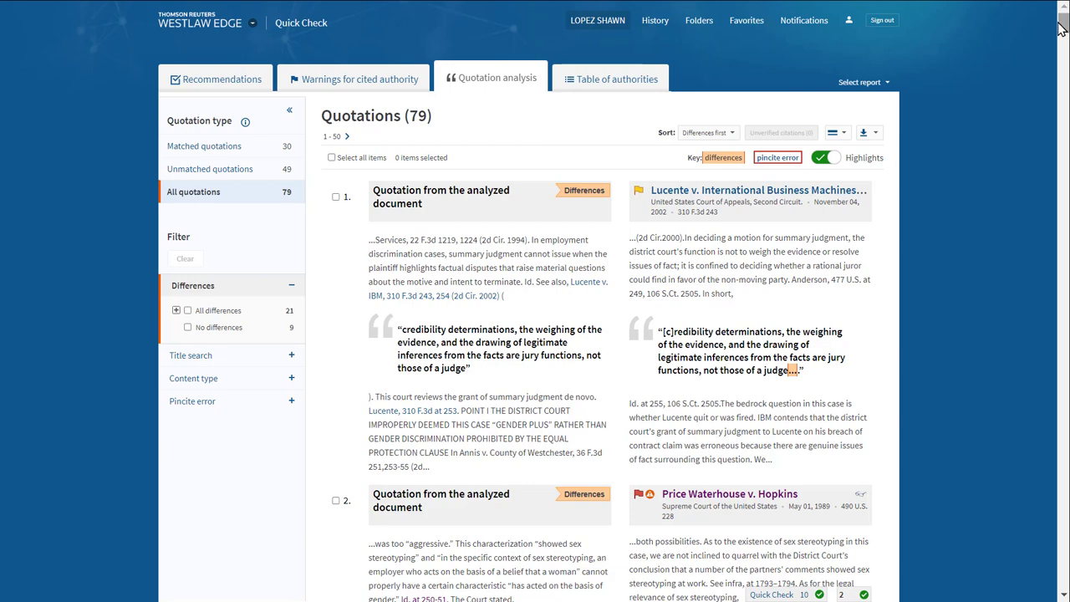
{"action": "left_click_drag", "start_coordinate": [1062, 27], "coordinate": [1062, 38]}
{"action": "scroll", "coordinate": [589, 216], "scroll_direction": "down", "scroll_amount": 5}
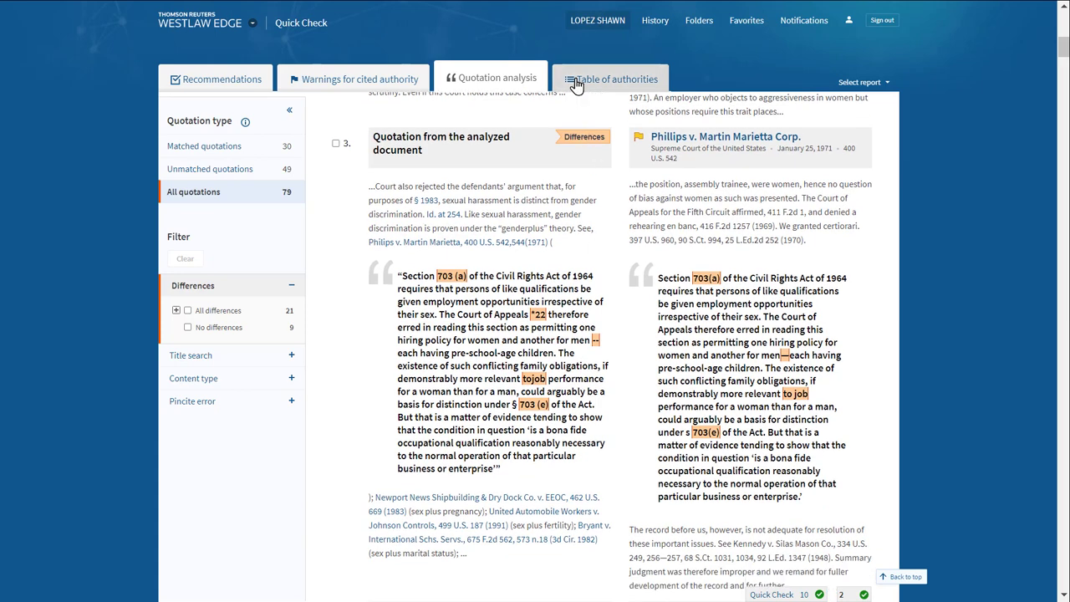
{"action": "left_click", "coordinate": [576, 83]}
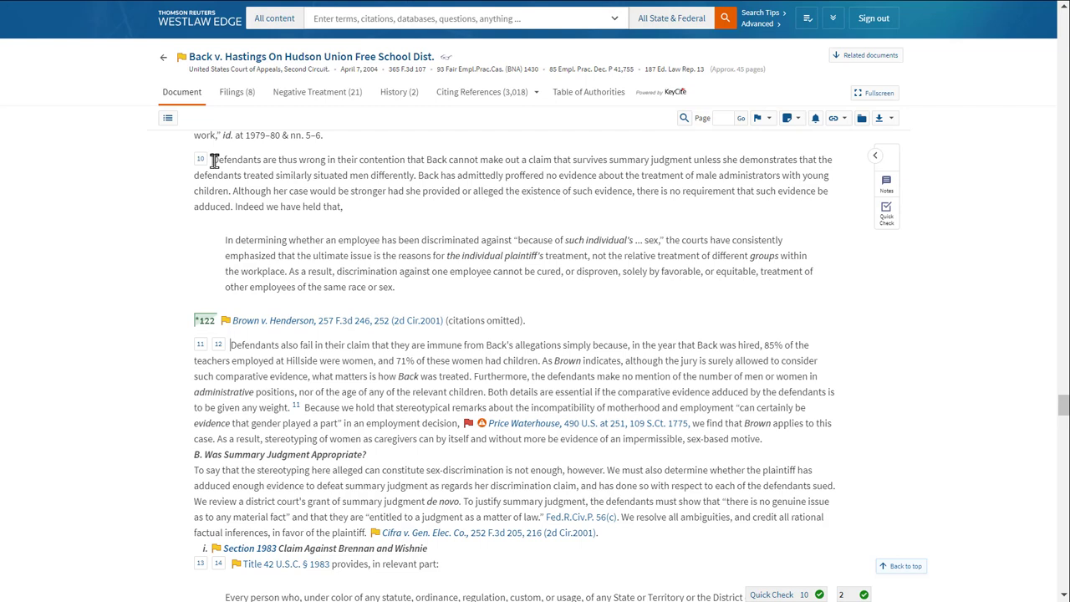
Submit the passage from "Defendants are thus wrong" through the Brown v. Henderson citation to Quick Check and view the full report.
{"action": "left_click_drag", "start_coordinate": [214, 160], "coordinate": [533, 323]}
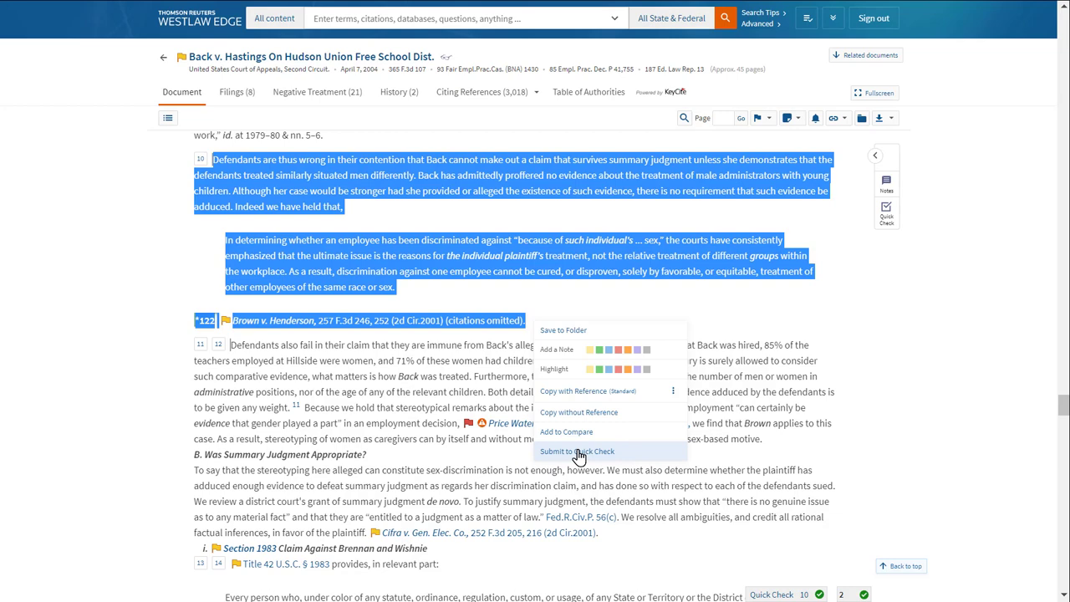
{"action": "left_click", "coordinate": [578, 453]}
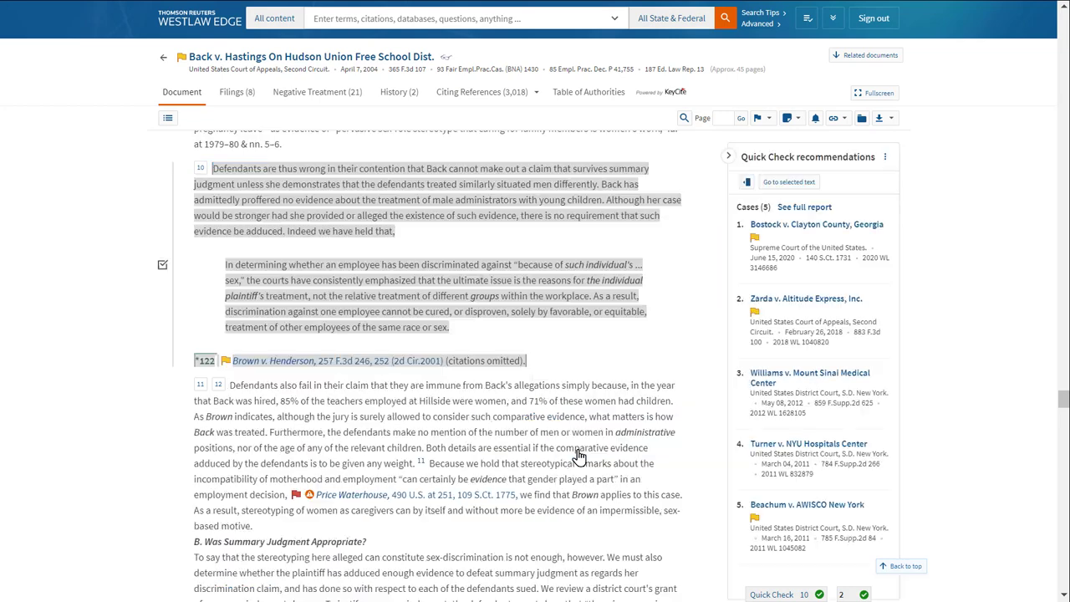
{"action": "left_click", "coordinate": [812, 214]}
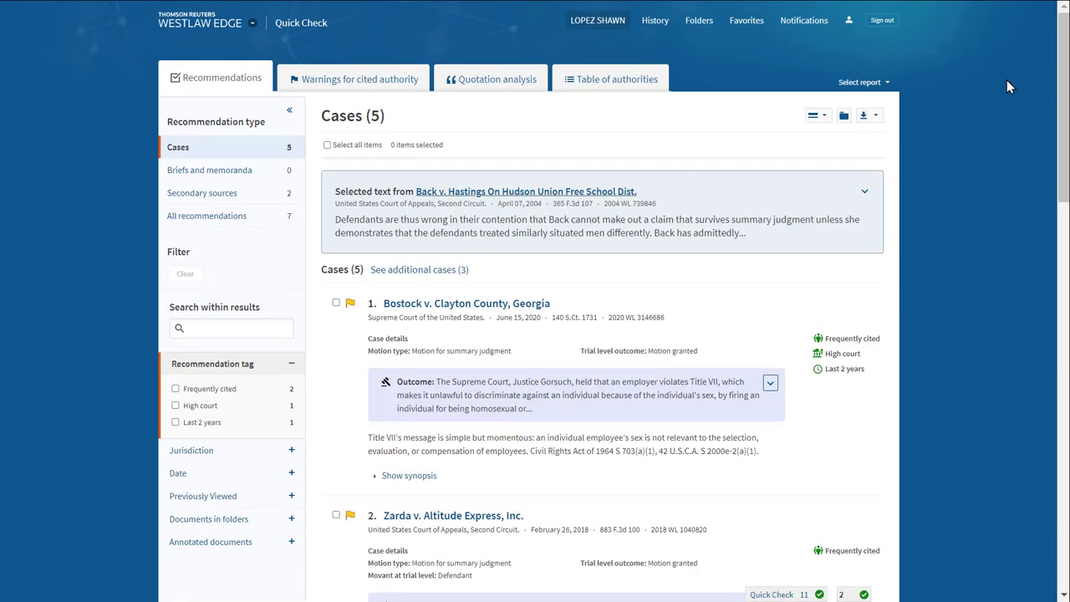
{"action": "scroll", "coordinate": [603, 334], "scroll_direction": "down", "scroll_amount": 2}
{"action": "scroll", "coordinate": [602, 335], "scroll_direction": "down", "scroll_amount": 2}
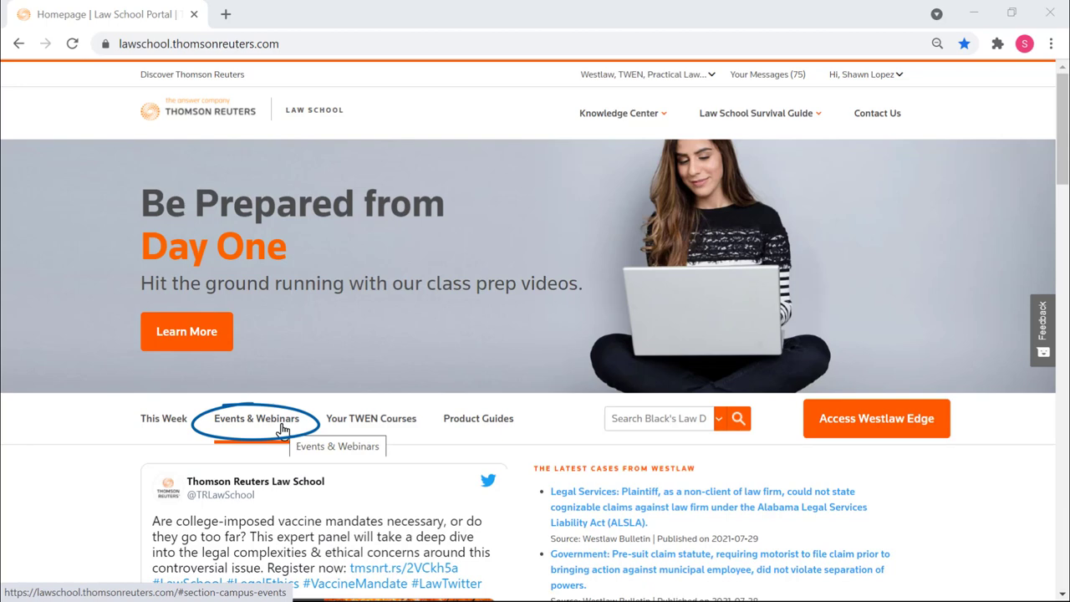
Display the Knowledge Center topics on the Thomson Reuters Law School site.
{"action": "mouse_move", "coordinate": [635, 133]}
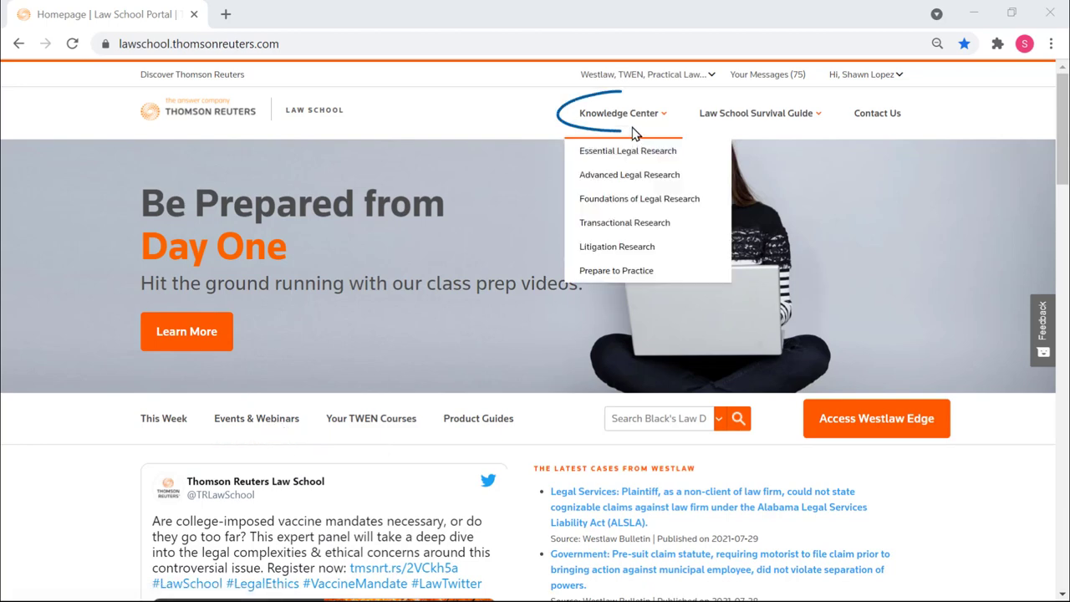